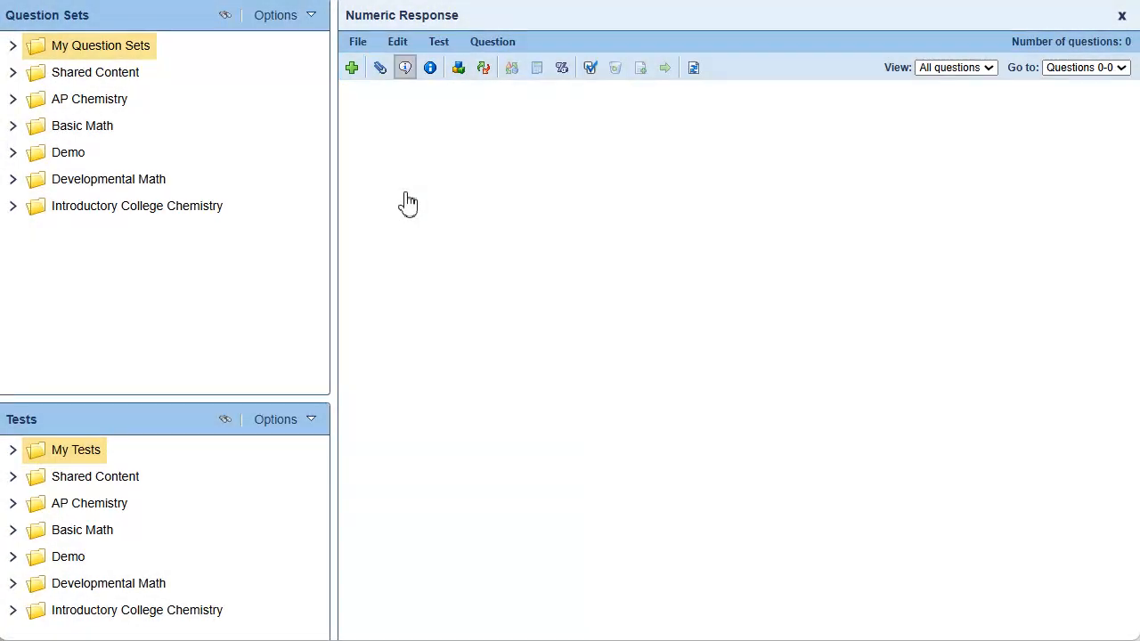
Step: Create a Numeric Response question with the wording "Express 3,124 centimeters in meters."
{"action": "left_click", "coordinate": [351, 69]}
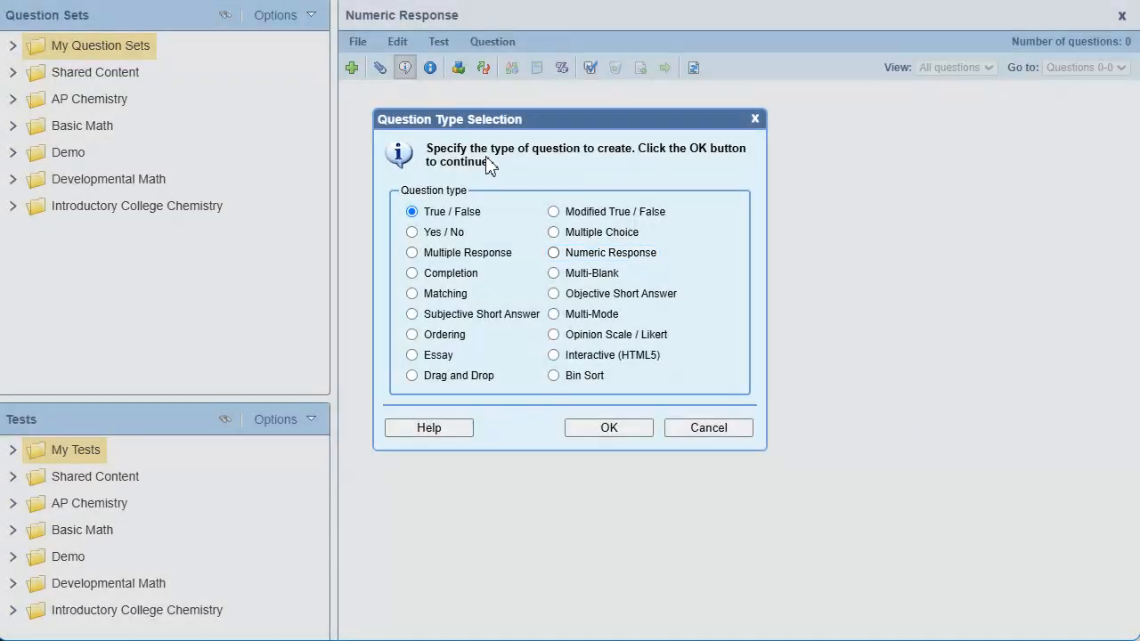
{"action": "left_click", "coordinate": [648, 260]}
{"action": "left_click", "coordinate": [648, 429]}
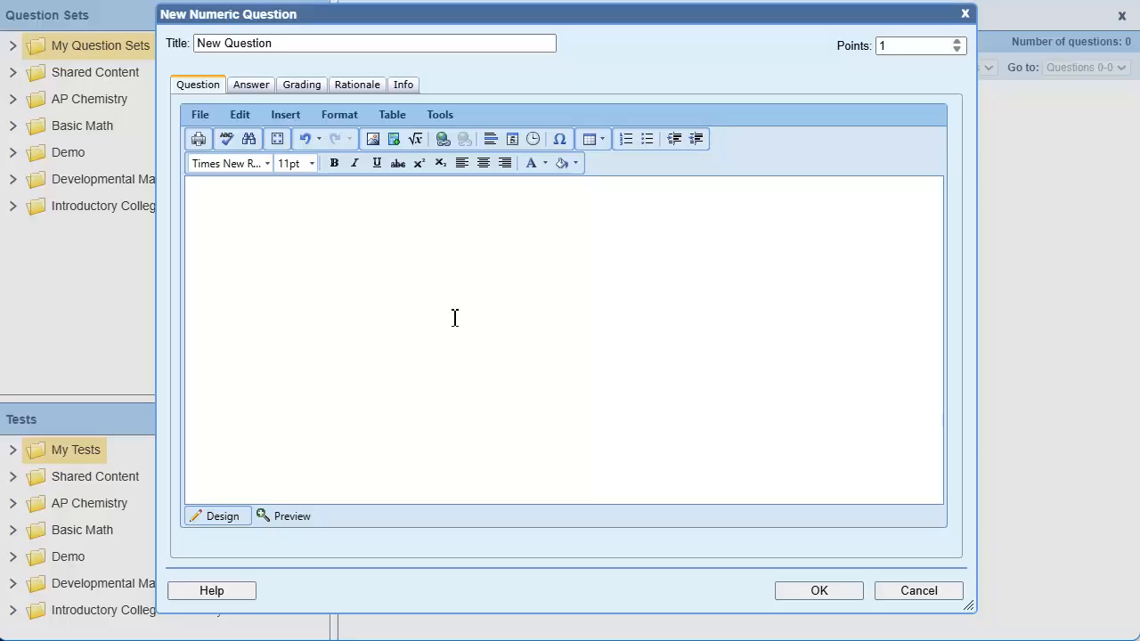
{"action": "left_click", "coordinate": [233, 191]}
{"action": "type", "text": "Express 3.124 centimeters in meters."}
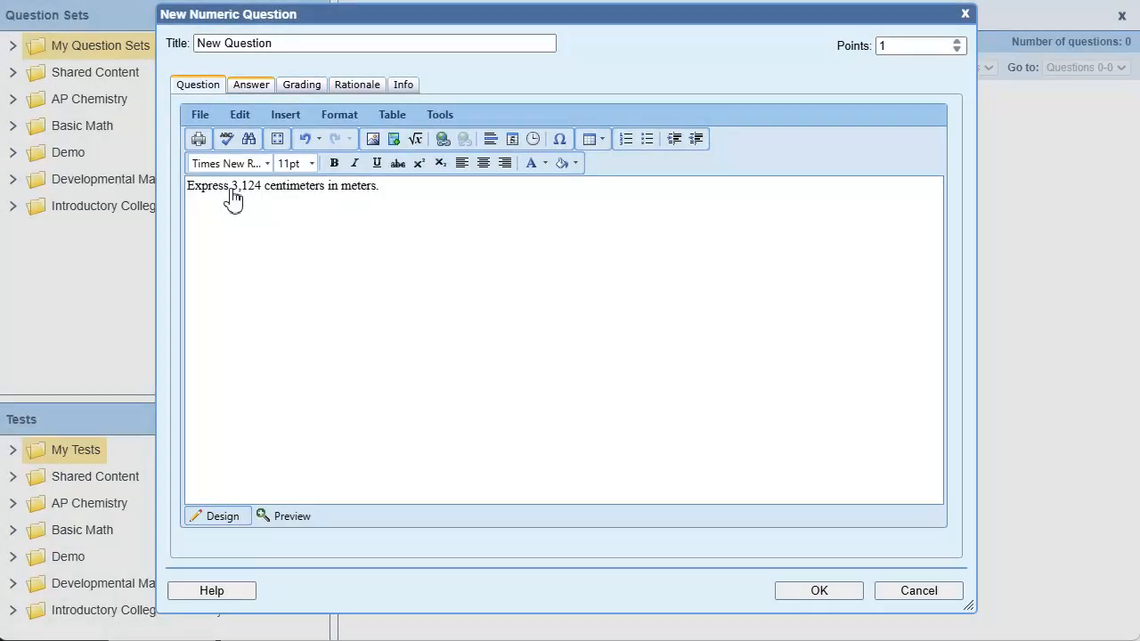
Step: Enter 31.24 as the question's answer and include a units requirement with a new unit, meters, marked correct
{"action": "left_click", "coordinate": [259, 85]}
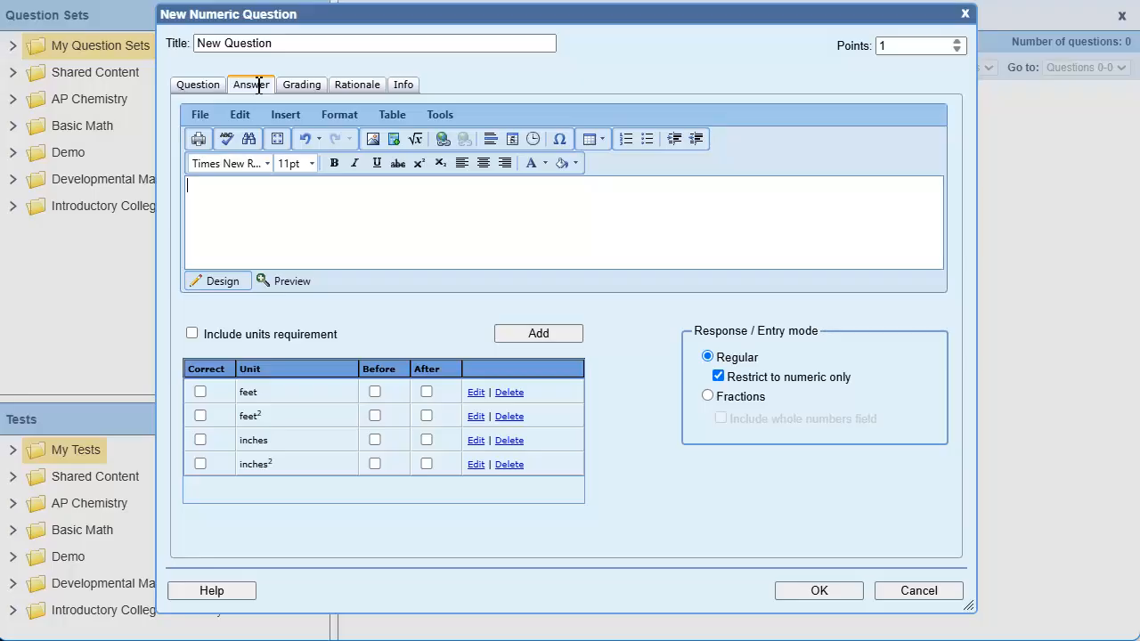
{"action": "type", "text": "31.24"}
{"action": "left_click", "coordinate": [192, 333]}
{"action": "left_click", "coordinate": [538, 333]}
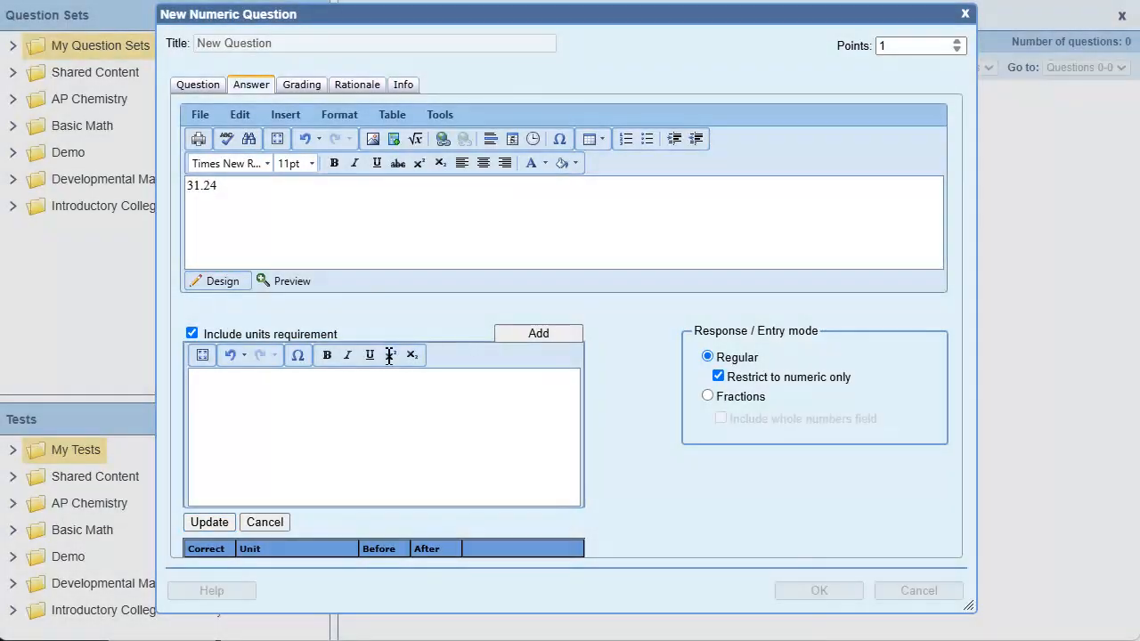
{"action": "type", "text": "meters"}
{"action": "left_click", "coordinate": [221, 520]}
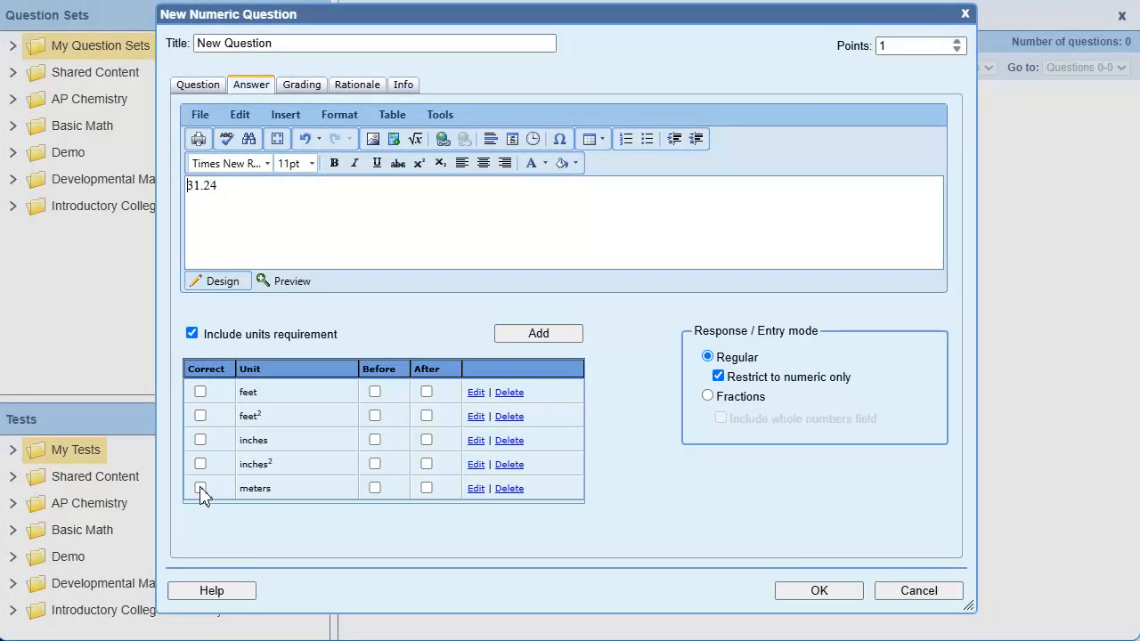
{"action": "left_click", "coordinate": [199, 488]}
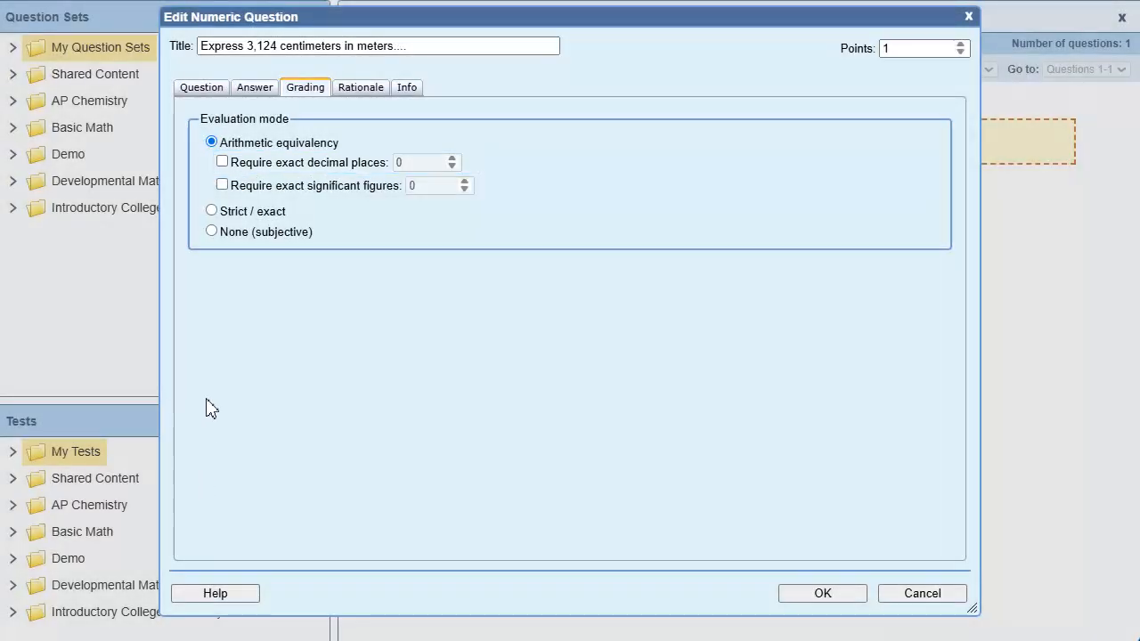
Step: Require exactly 2 decimal places under arithmetic equivalency grading and save the centimeters-to-meters question
{"action": "left_click", "coordinate": [221, 161]}
{"action": "left_click", "coordinate": [452, 158]}
{"action": "left_click", "coordinate": [452, 157]}
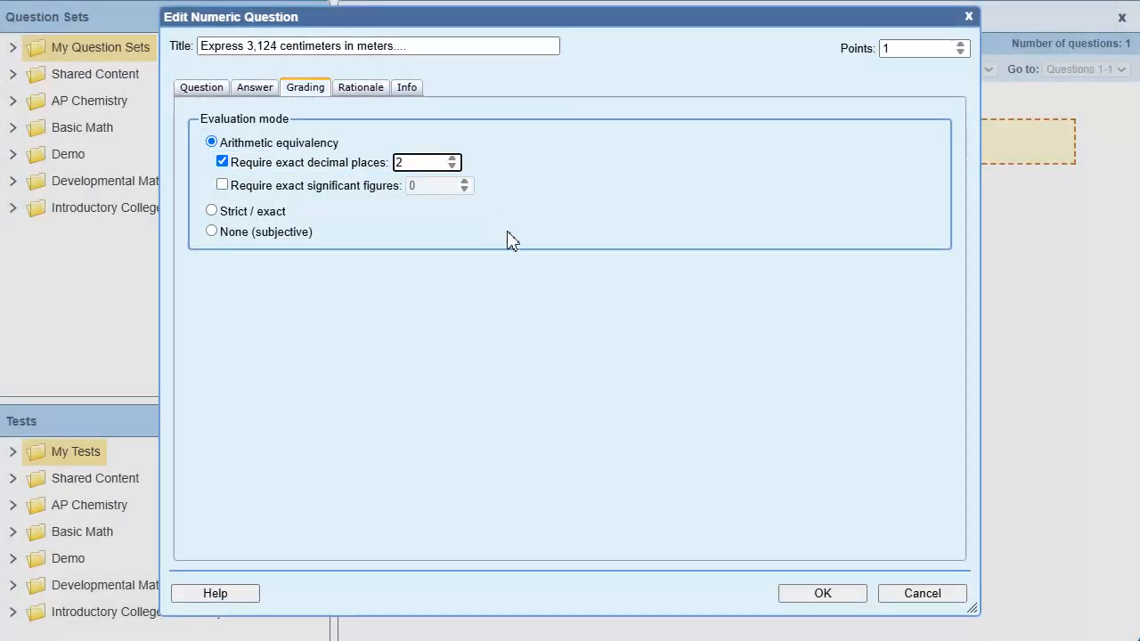
{"action": "left_click", "coordinate": [667, 428]}
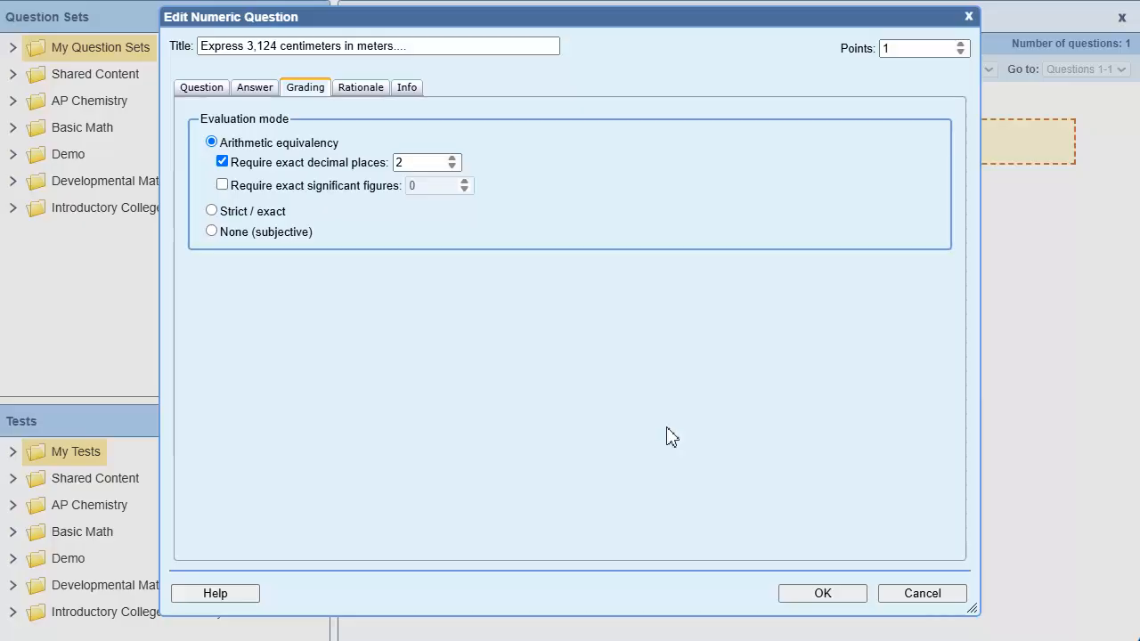
{"action": "left_click", "coordinate": [850, 599]}
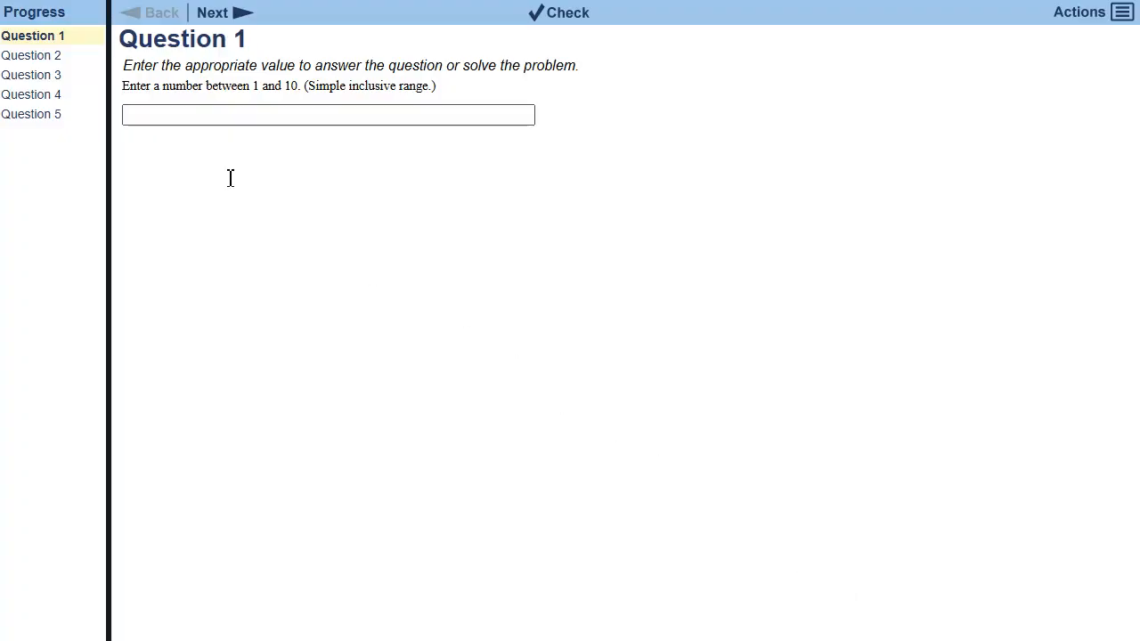
Step: Check the boundary answers 1 and 10 for Question 1, the simple inclusive range, dismissing the feedback each time
{"action": "left_click", "coordinate": [134, 114]}
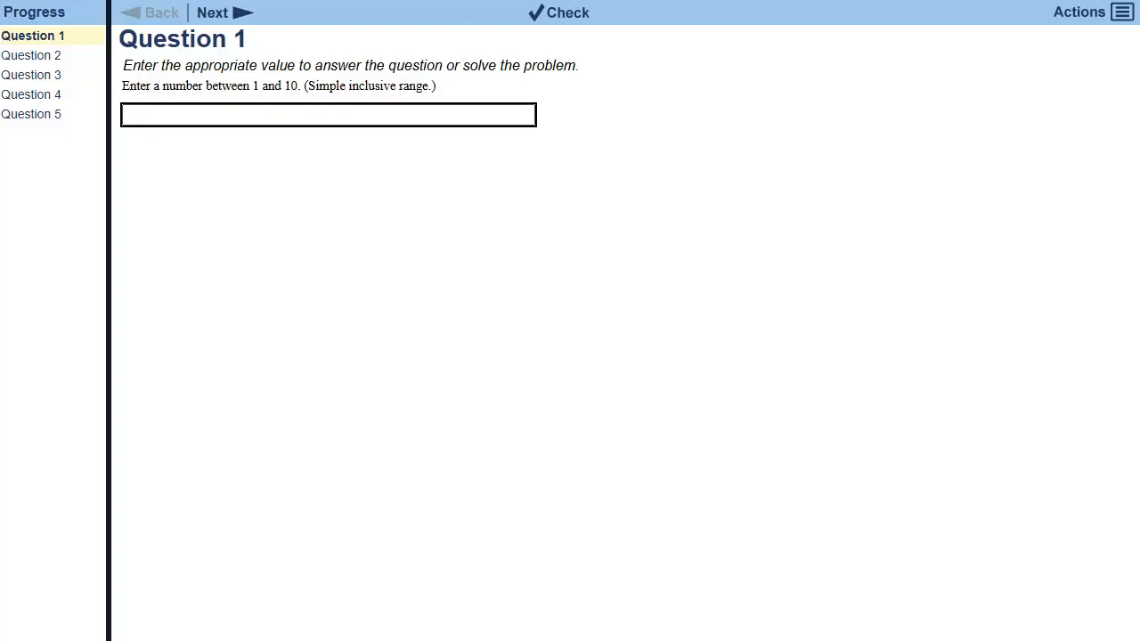
{"action": "type", "text": "1"}
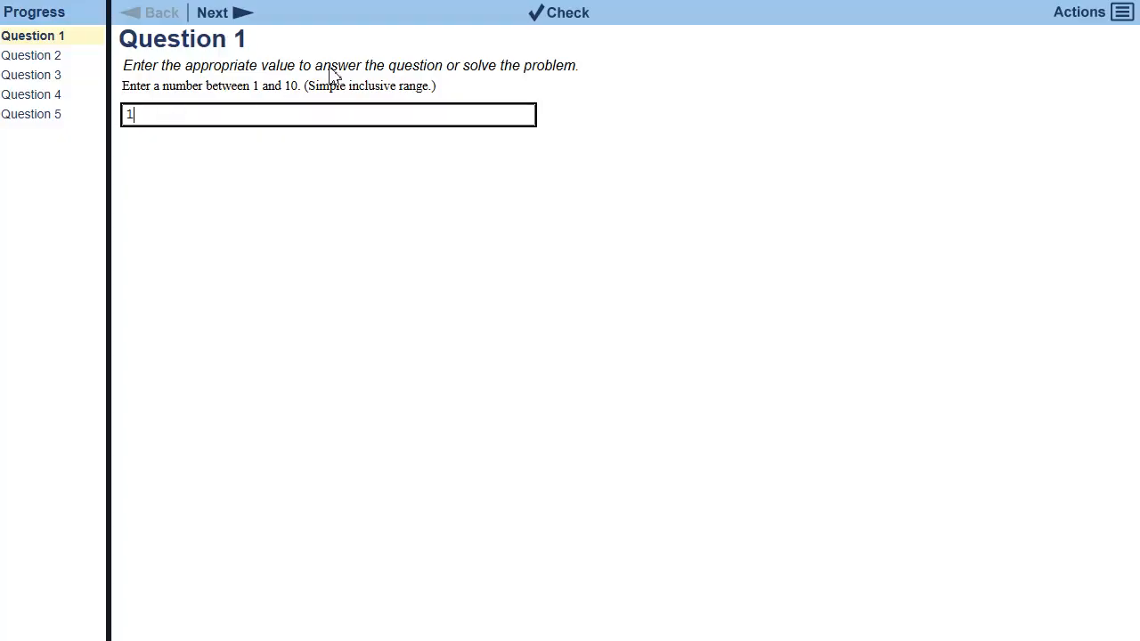
{"action": "left_click", "coordinate": [557, 16]}
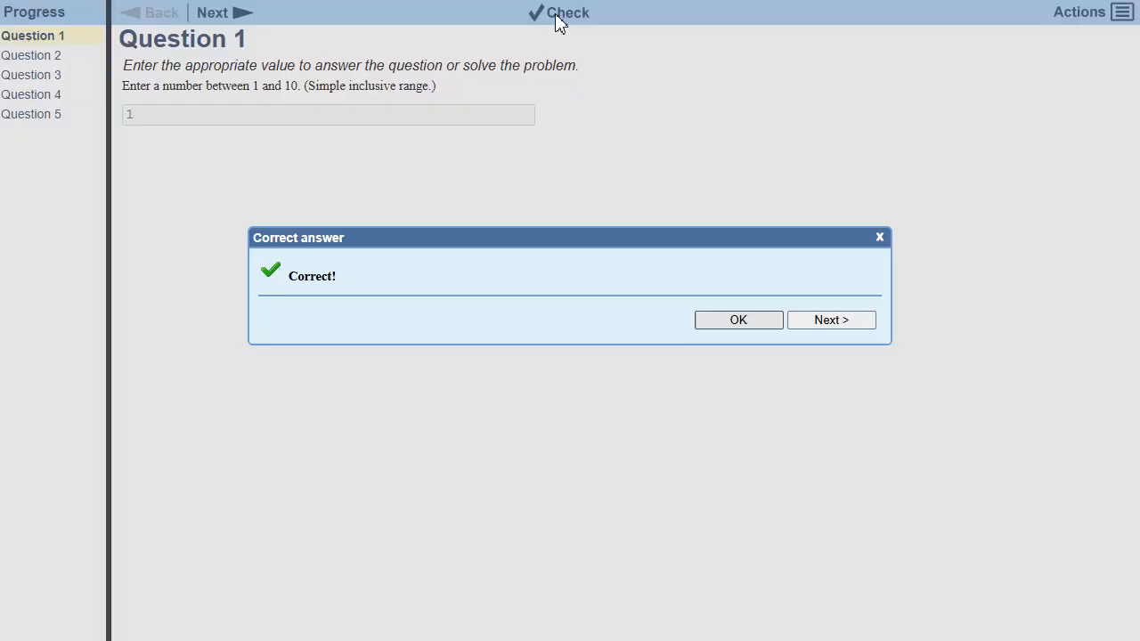
{"action": "left_click", "coordinate": [737, 321]}
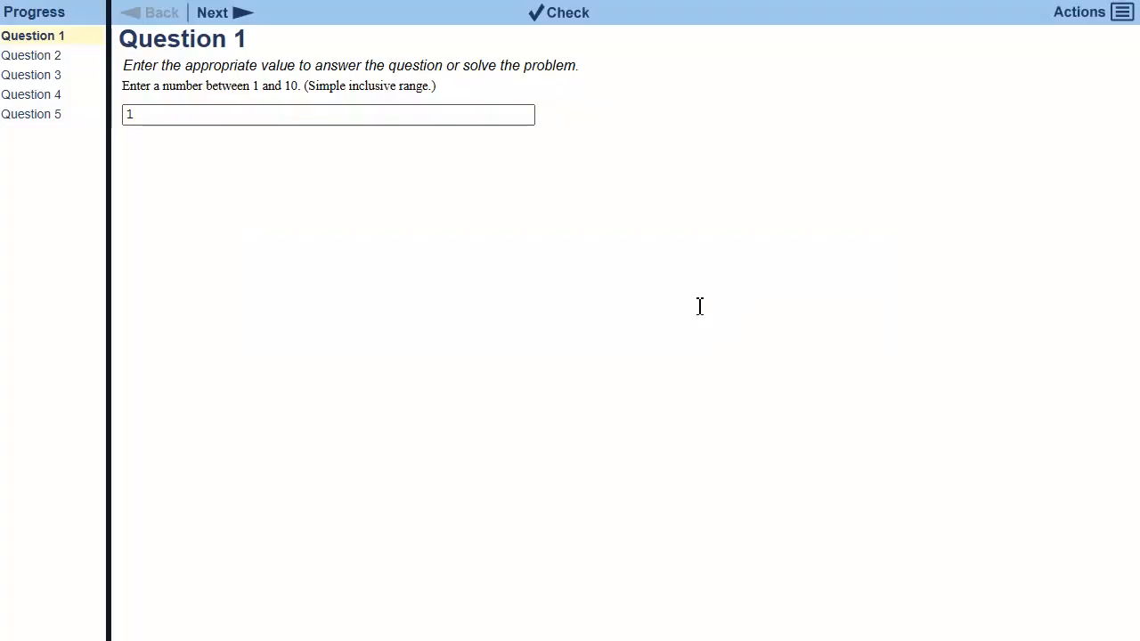
{"action": "left_click", "coordinate": [174, 117]}
{"action": "type", "text": "0"}
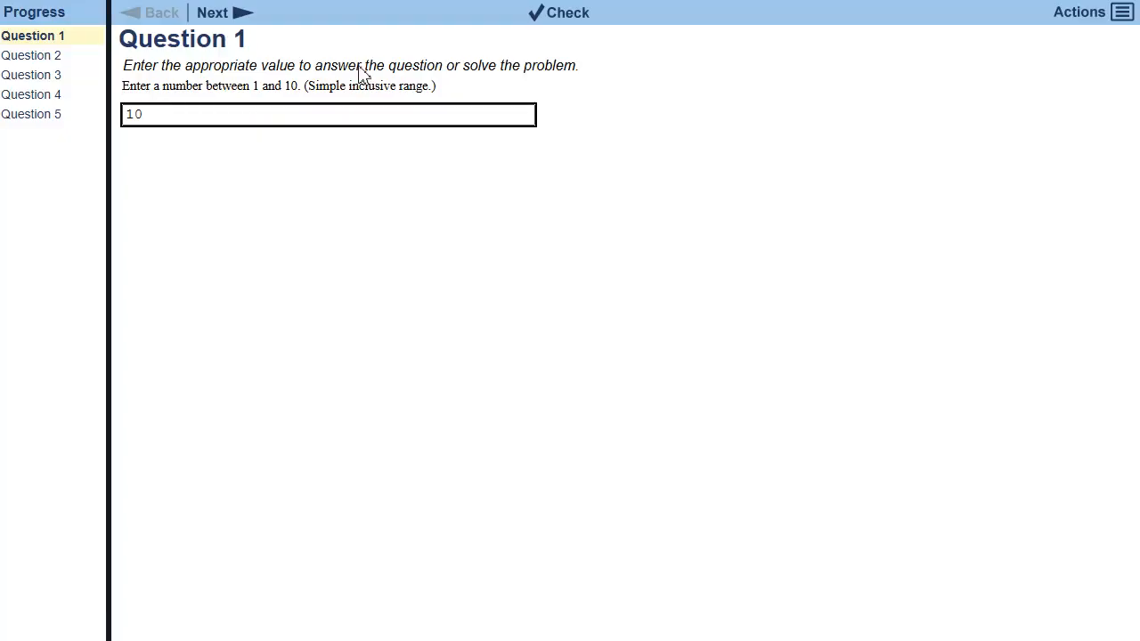
{"action": "left_click", "coordinate": [577, 14]}
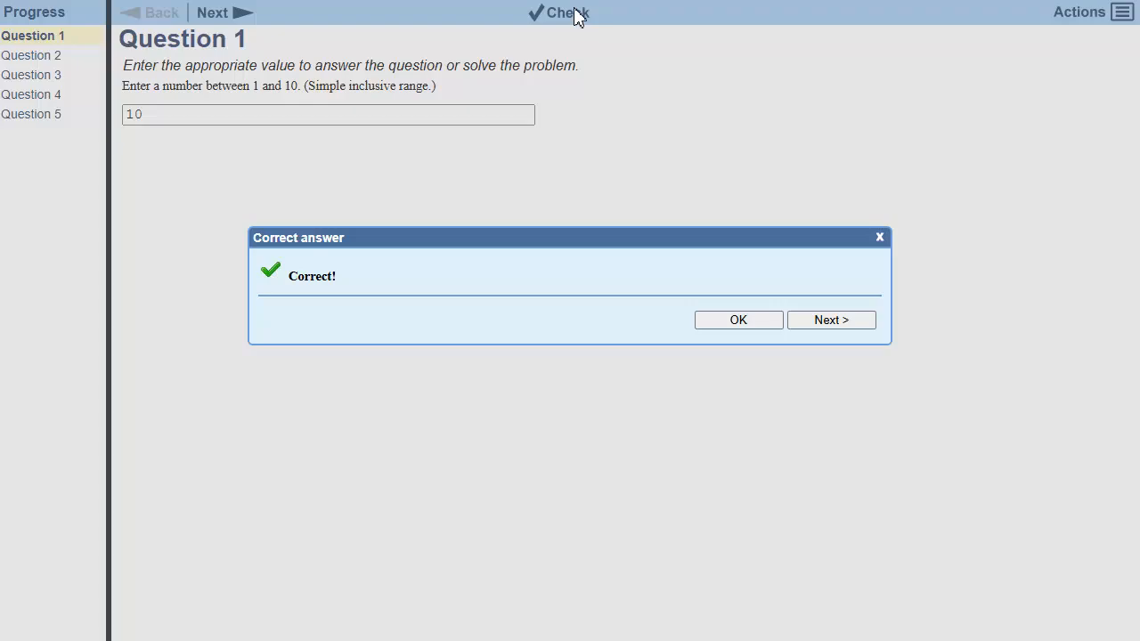
{"action": "left_click", "coordinate": [740, 321]}
Step: Check the out-of-range answers 14 and 0 for Question 1
{"action": "left_click", "coordinate": [149, 116]}
{"action": "key", "text": "BackSpace"}
{"action": "type", "text": "4"}
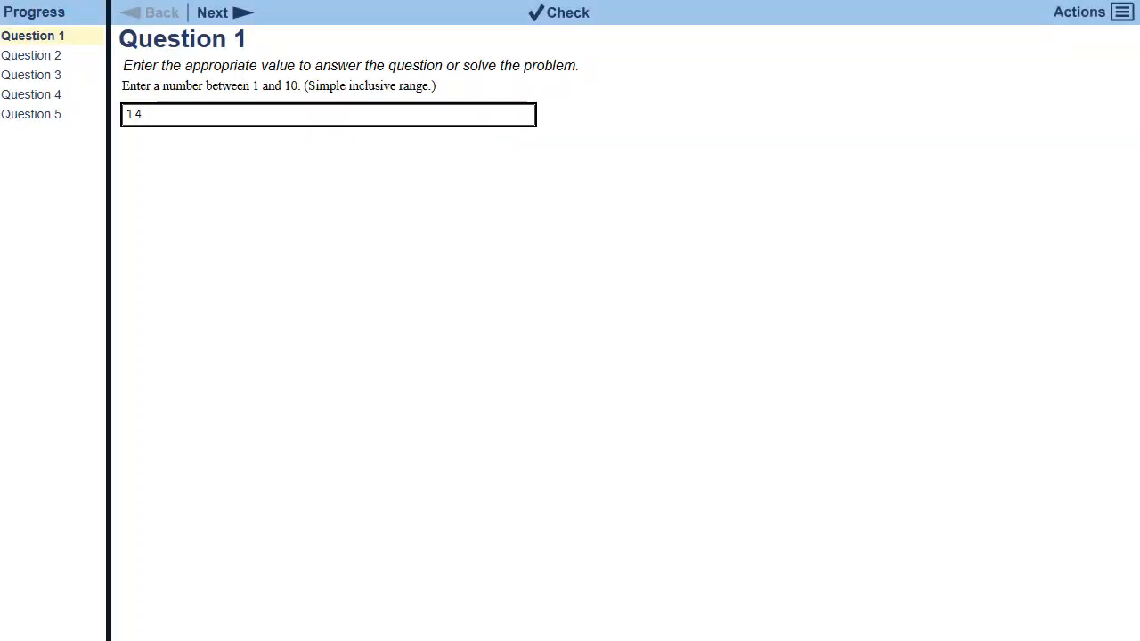
{"action": "left_click", "coordinate": [576, 28]}
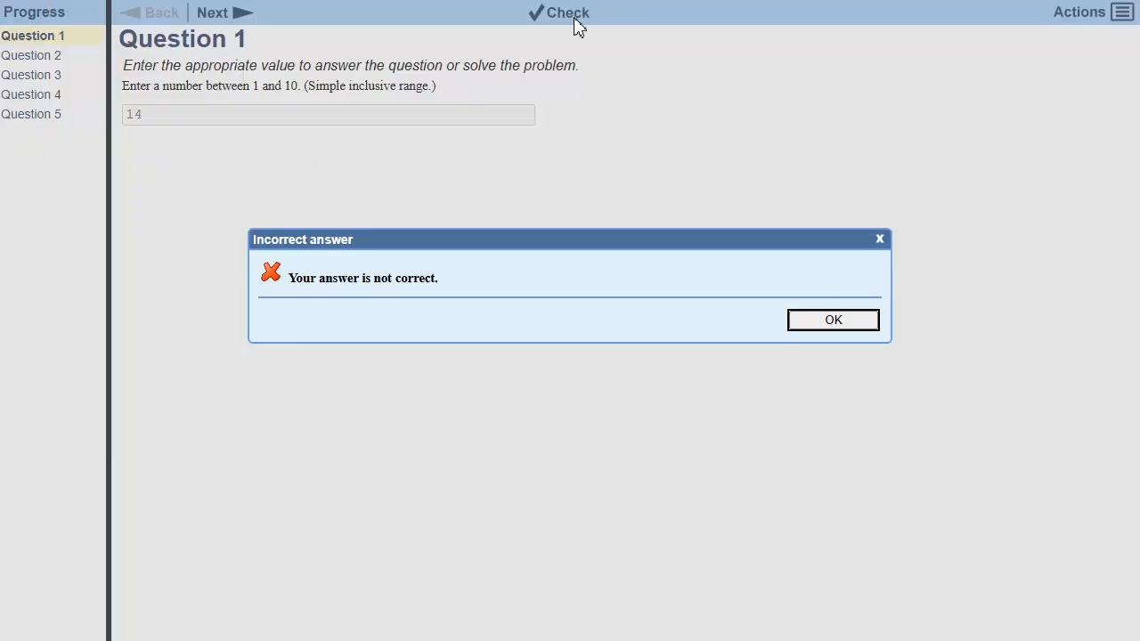
{"action": "left_click", "coordinate": [811, 328]}
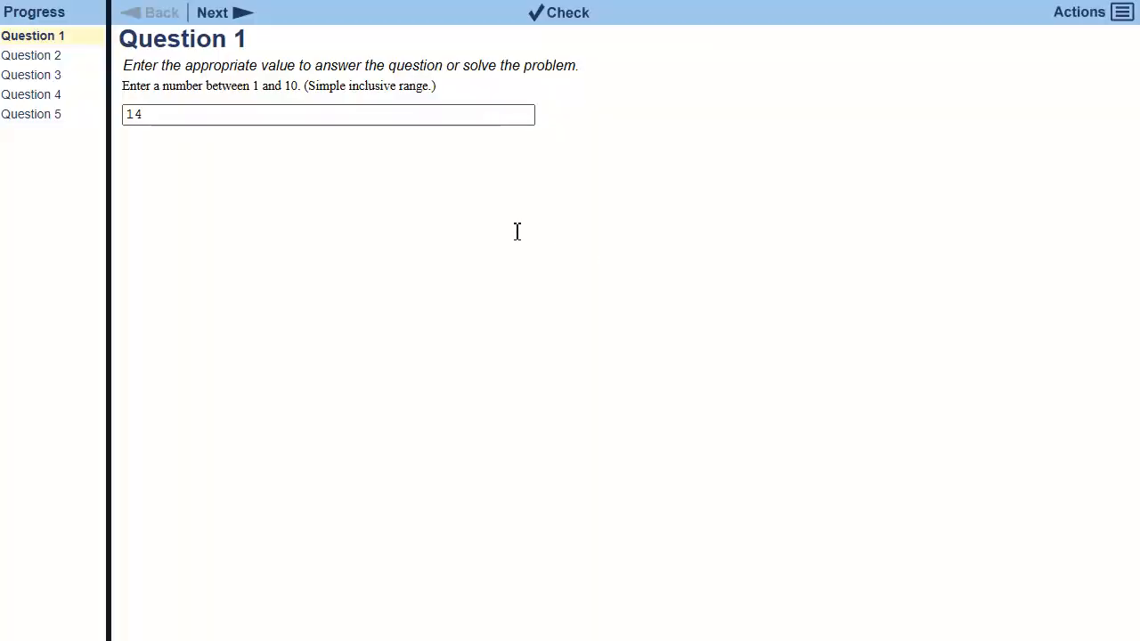
{"action": "double_click", "coordinate": [178, 123]}
{"action": "type", "text": "0"}
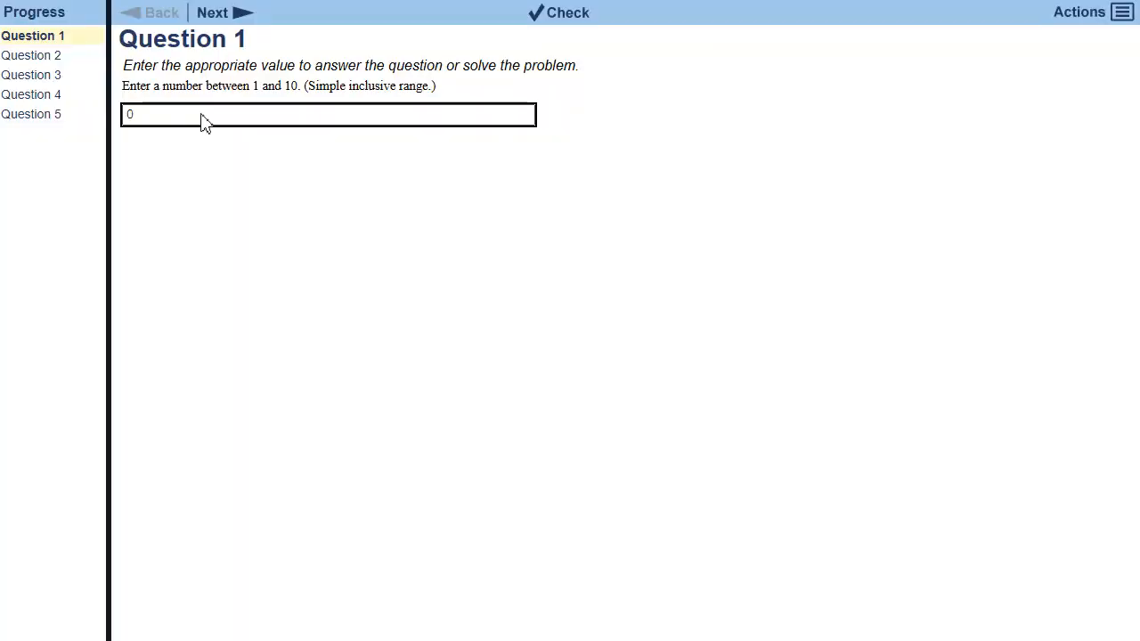
{"action": "left_click", "coordinate": [570, 12]}
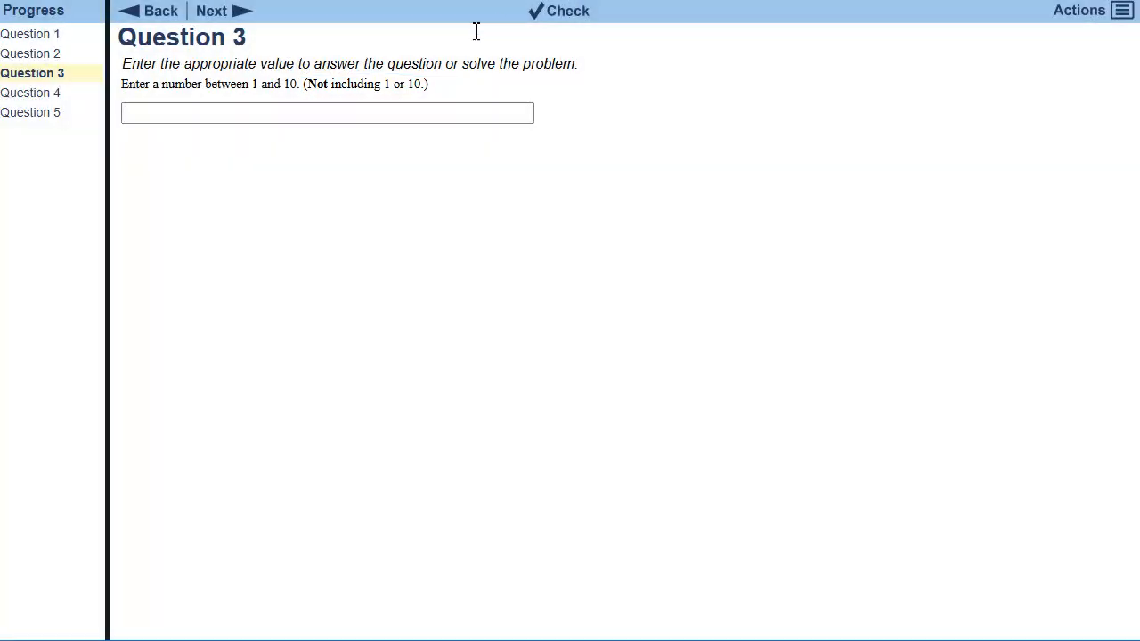
Step: Check the excluded boundary answers 1 and 10 for Question 3, dismissing the feedback each time
{"action": "left_click", "coordinate": [140, 112]}
{"action": "type", "text": "1"}
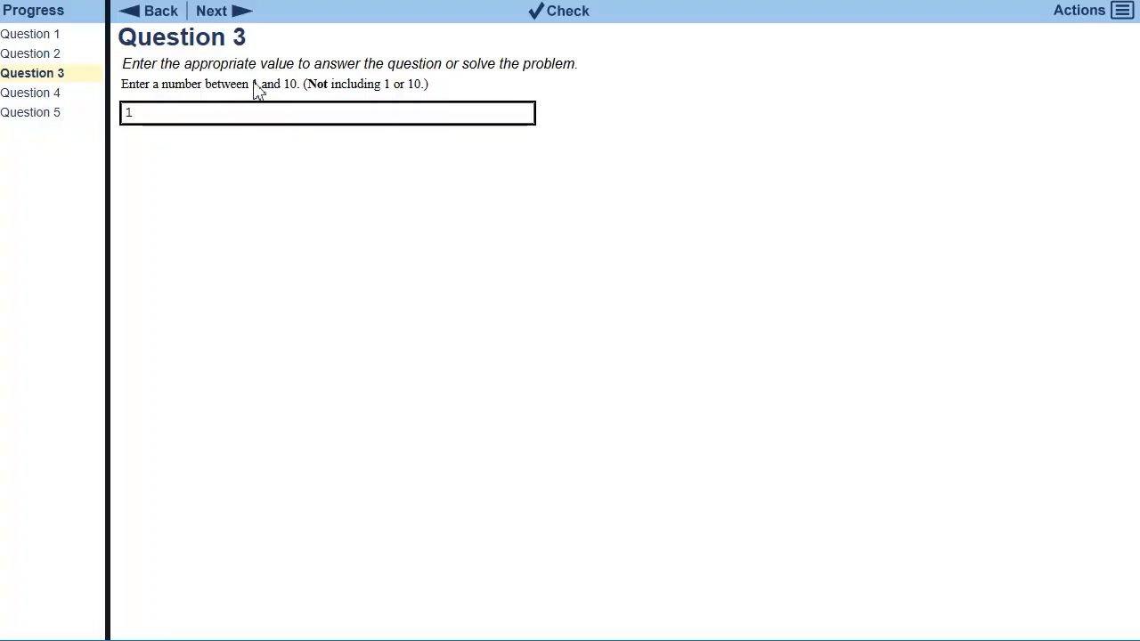
{"action": "left_click", "coordinate": [579, 12]}
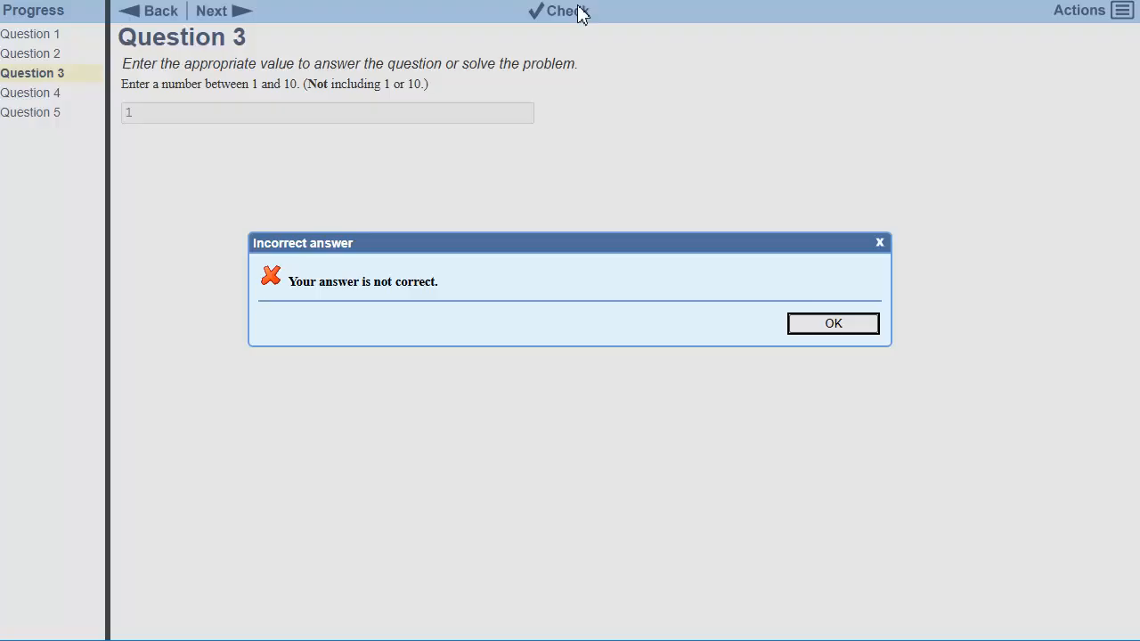
{"action": "left_click", "coordinate": [839, 323]}
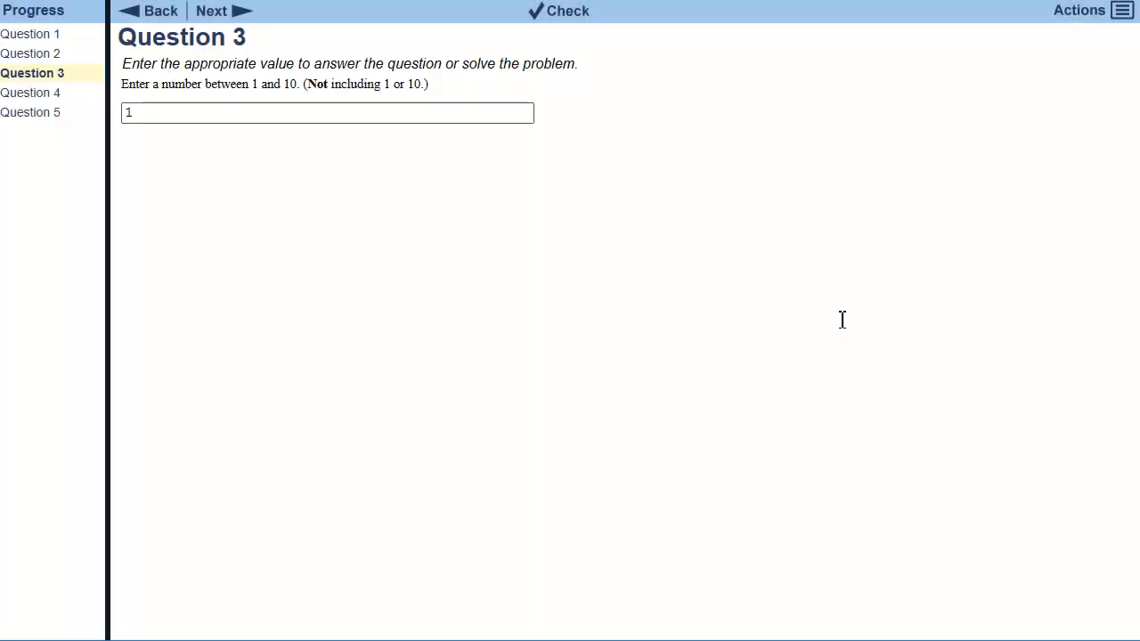
{"action": "left_click", "coordinate": [150, 113]}
{"action": "type", "text": "0"}
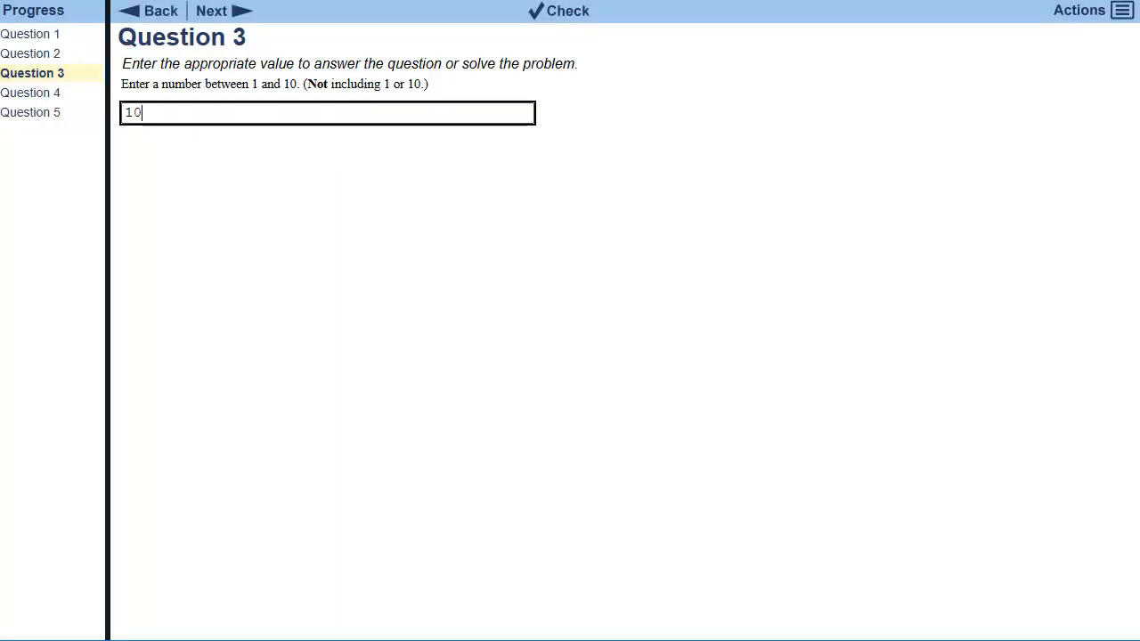
{"action": "left_click", "coordinate": [579, 14]}
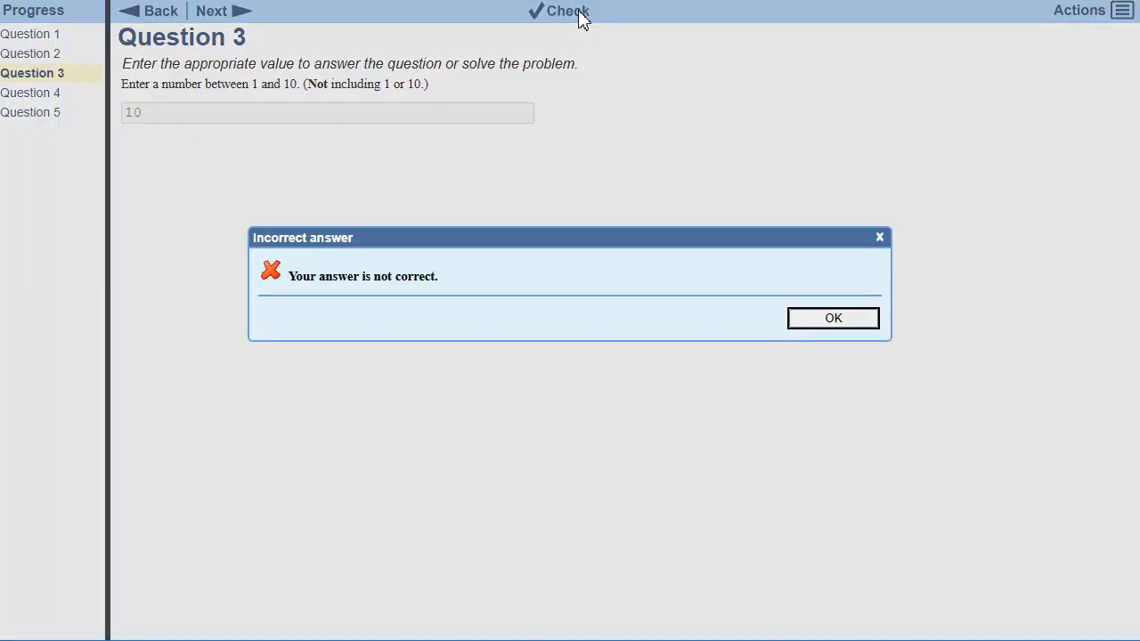
{"action": "left_click", "coordinate": [843, 318]}
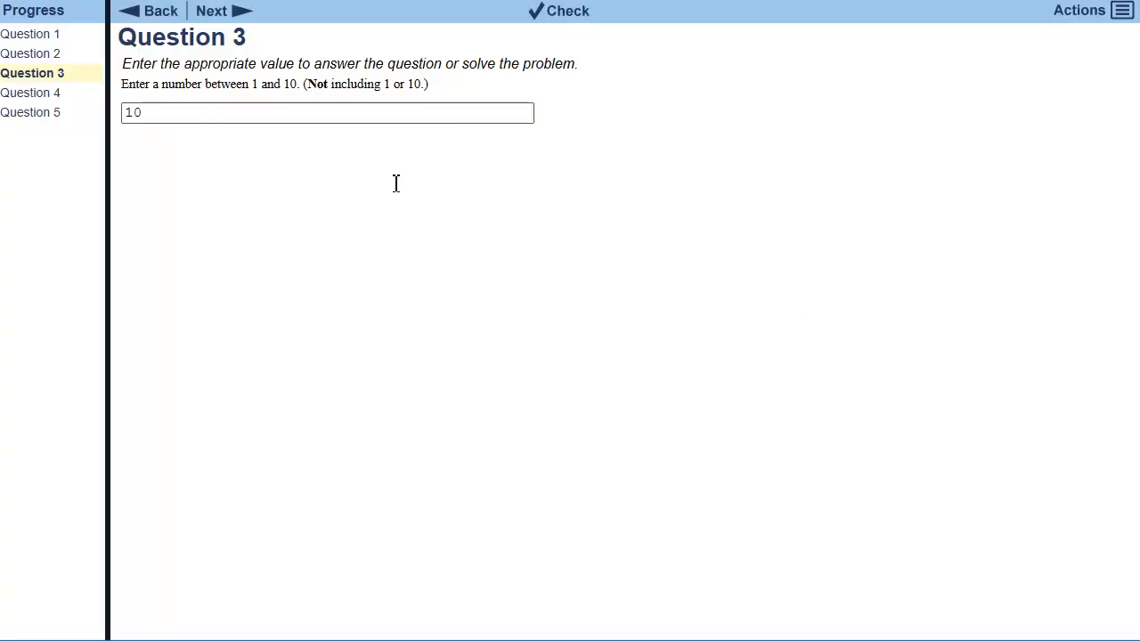
Step: Replace the Question 3 answer with 2, check it and dismiss the feedback
{"action": "double_click", "coordinate": [170, 114]}
{"action": "type", "text": "2"}
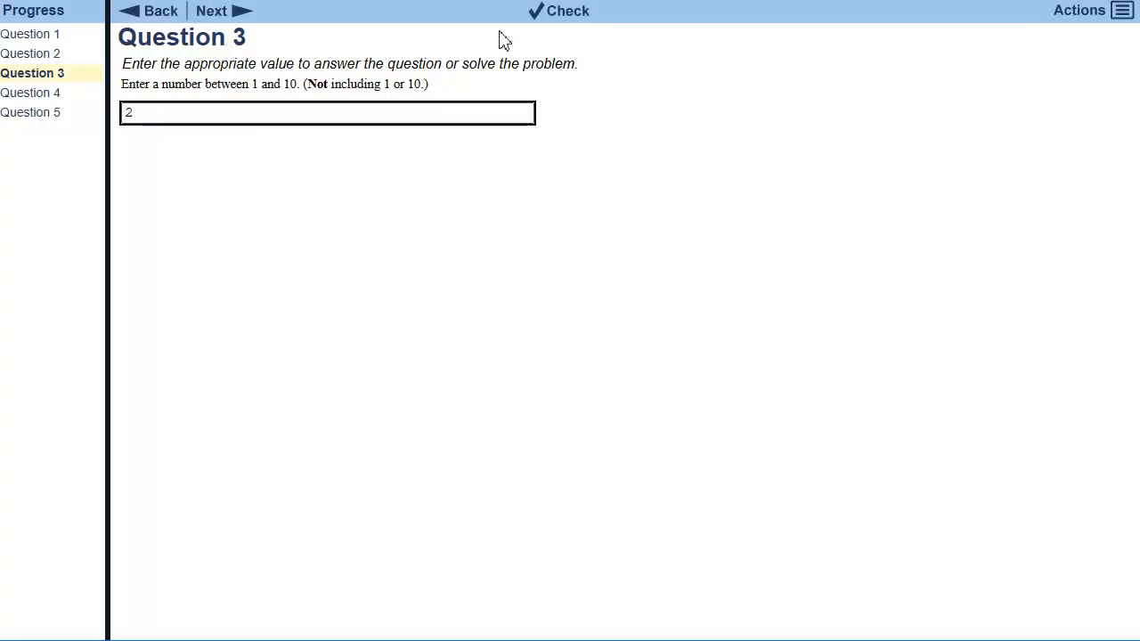
{"action": "left_click", "coordinate": [567, 19]}
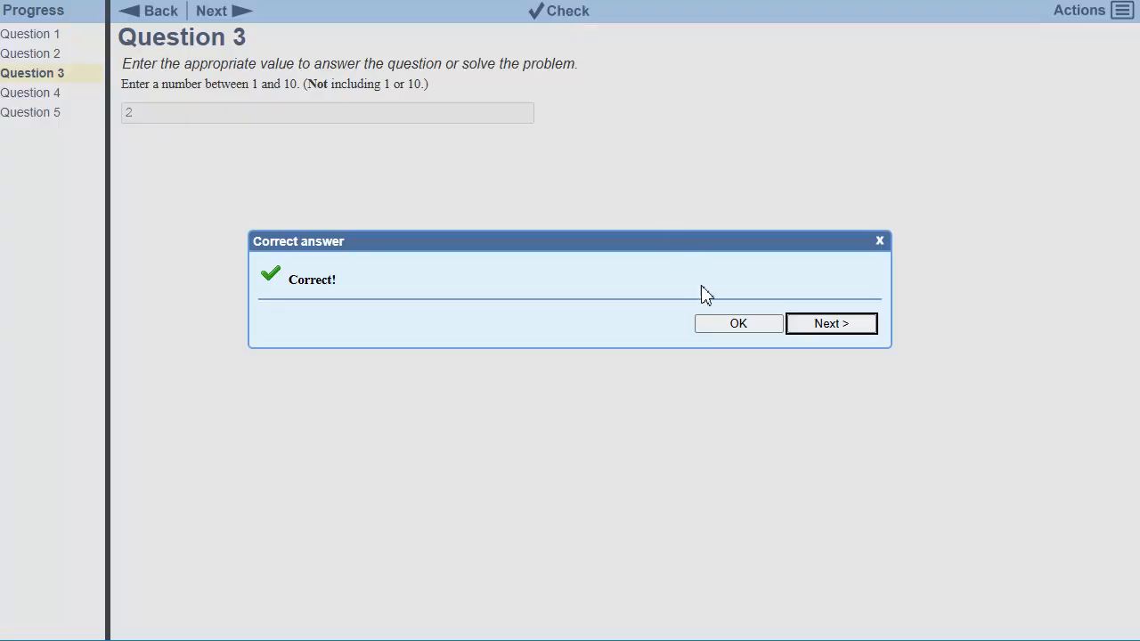
{"action": "left_click", "coordinate": [723, 328]}
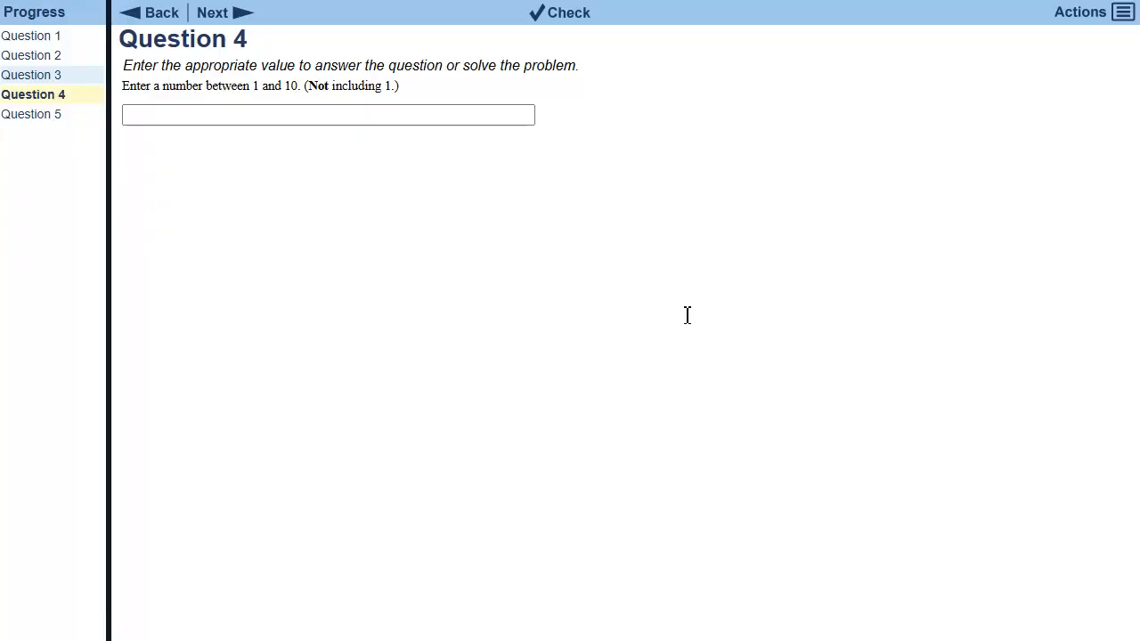
Step: Check the answers 1 and 10 for Question 4, whose range excludes 1, dismissing the feedback each time
{"action": "left_click", "coordinate": [140, 115]}
{"action": "type", "text": "1"}
{"action": "left_click", "coordinate": [583, 16]}
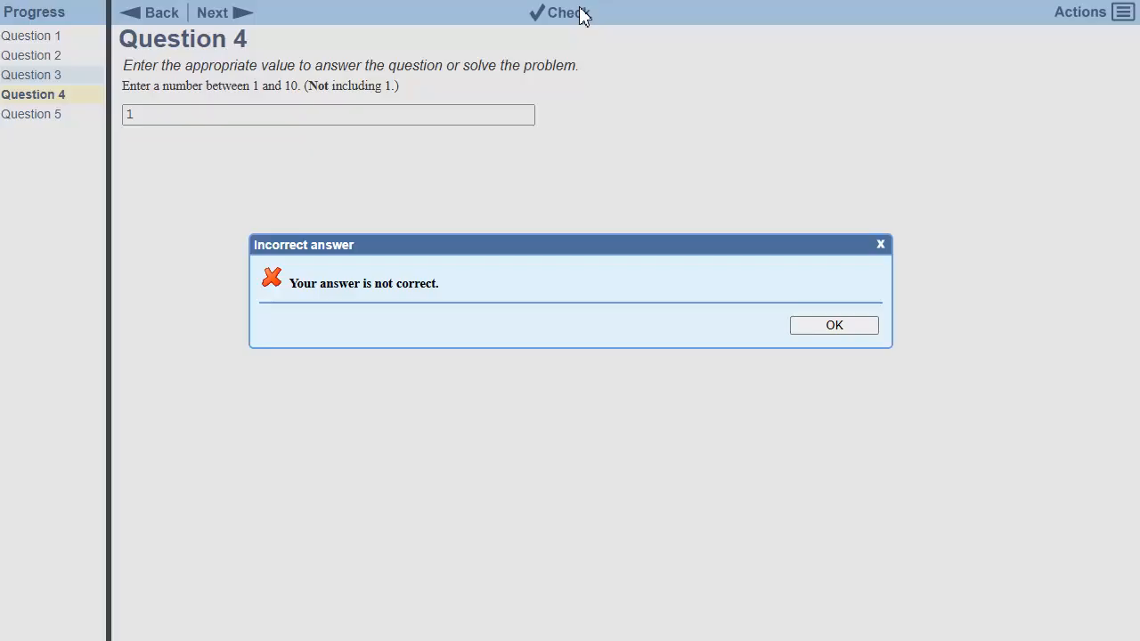
{"action": "left_click", "coordinate": [831, 328]}
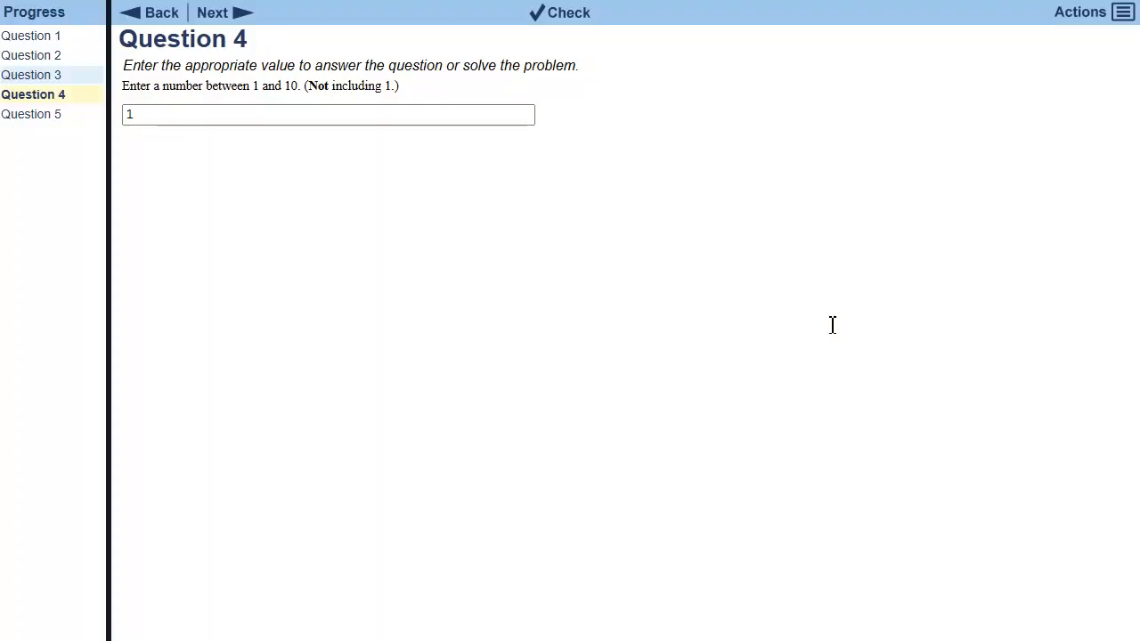
{"action": "left_click", "coordinate": [201, 111]}
{"action": "type", "text": "0"}
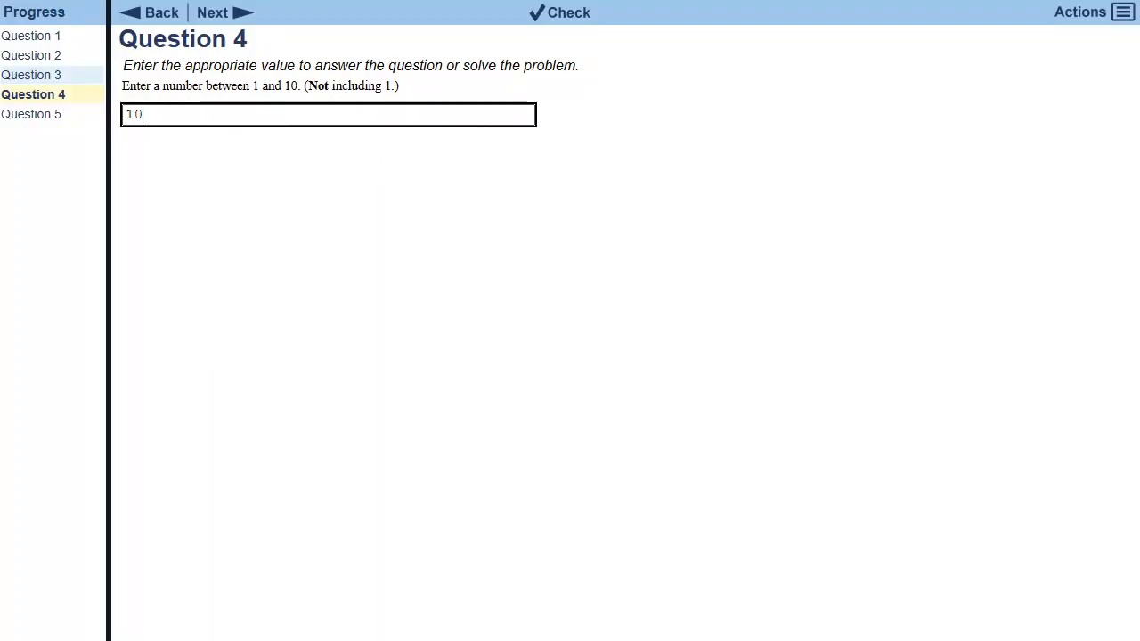
{"action": "left_click", "coordinate": [554, 21]}
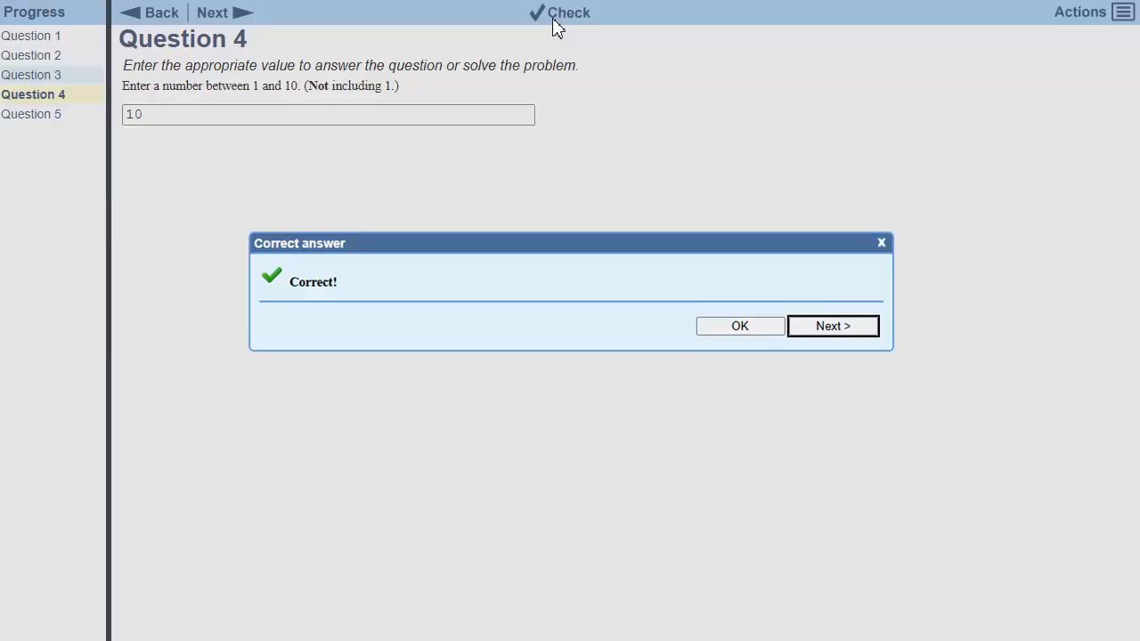
{"action": "left_click", "coordinate": [740, 331]}
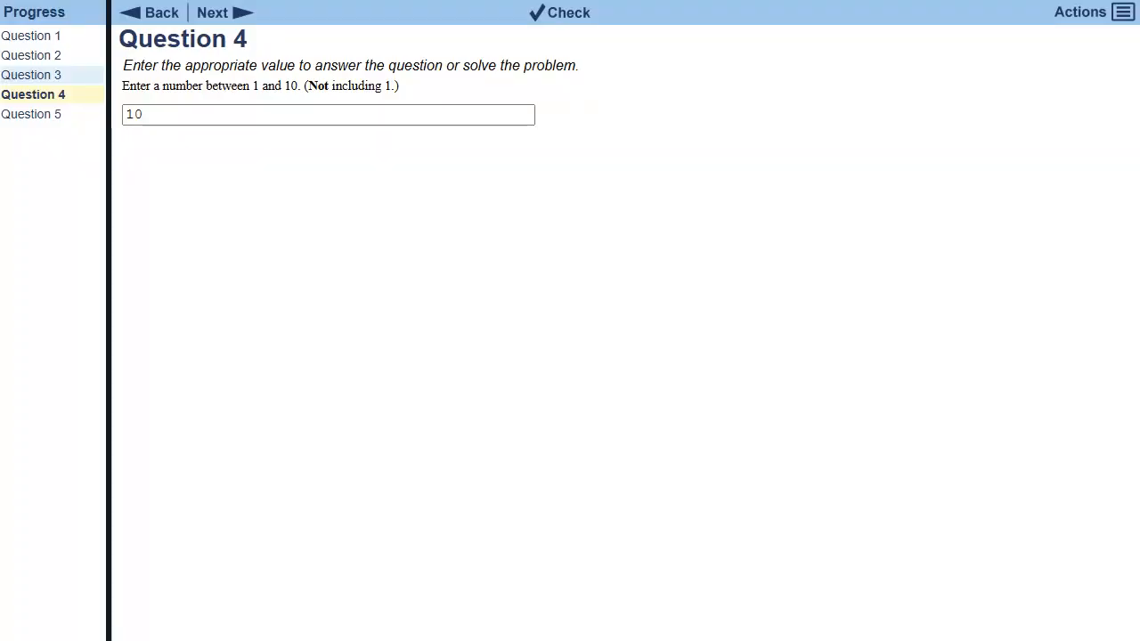